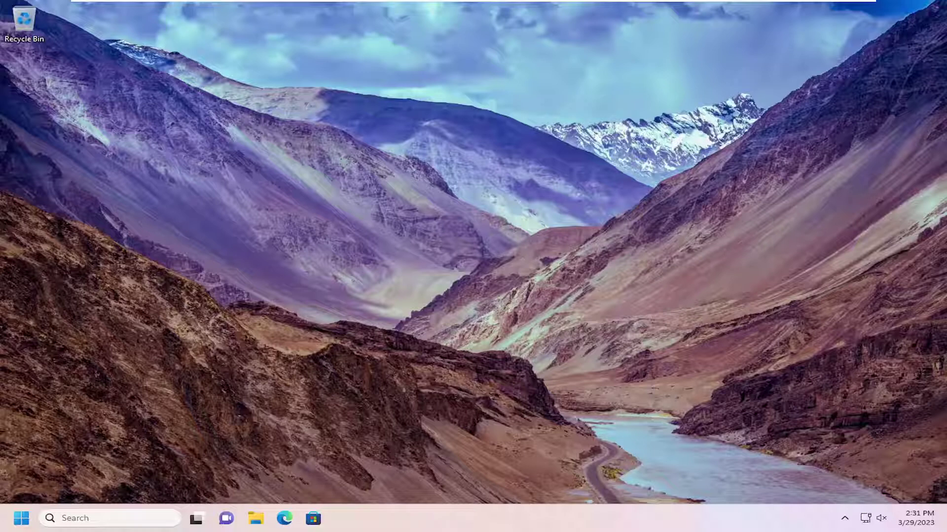
Search Windows for 'file explorer', correcting the typo, and launch File Explorer.
left_click(88, 518)
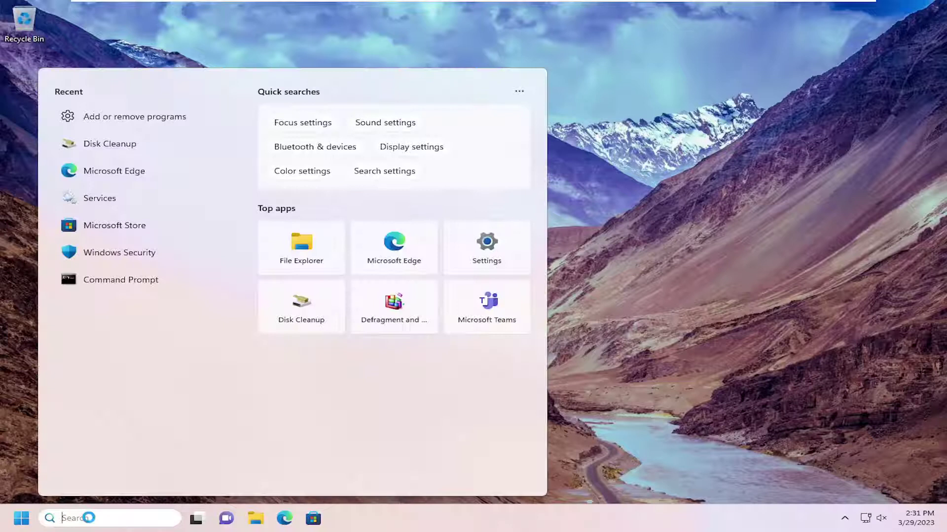
type("file ex")
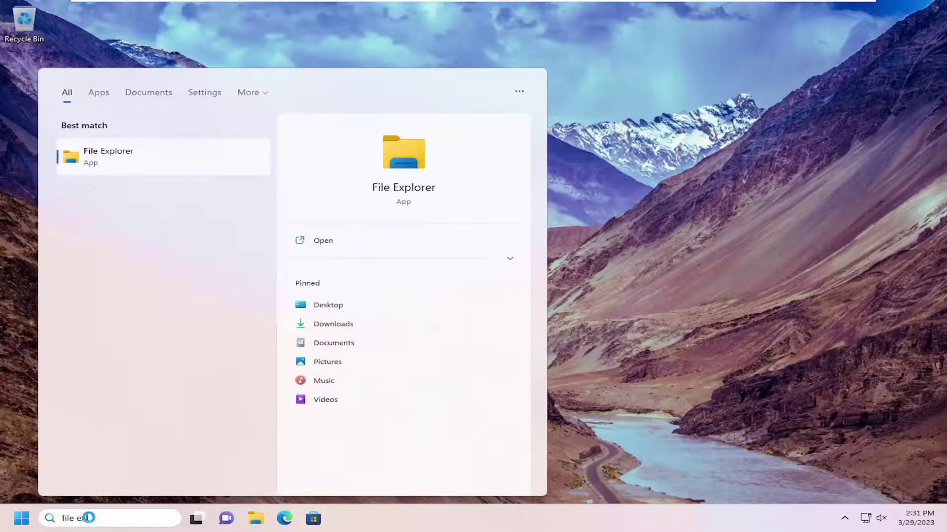
type("lore")
key("BackSpace")
key("BackSpace")
key("BackSpace")
key("BackSpace")
key("BackSpace")
key("BackSpace")
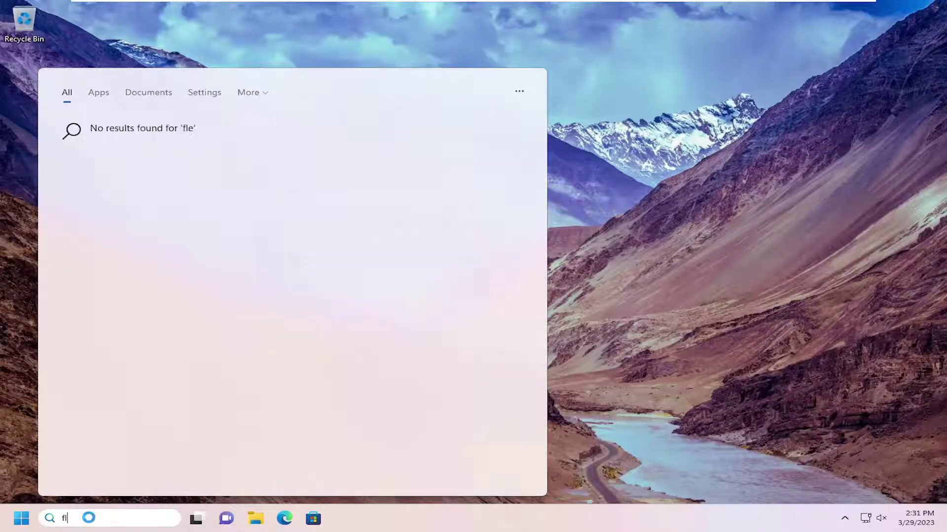
type("le expl")
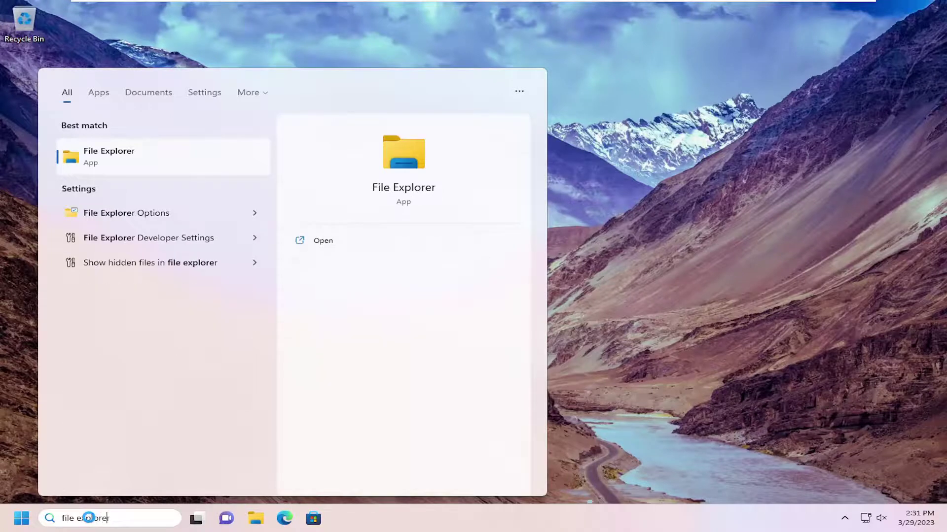
type("orer")
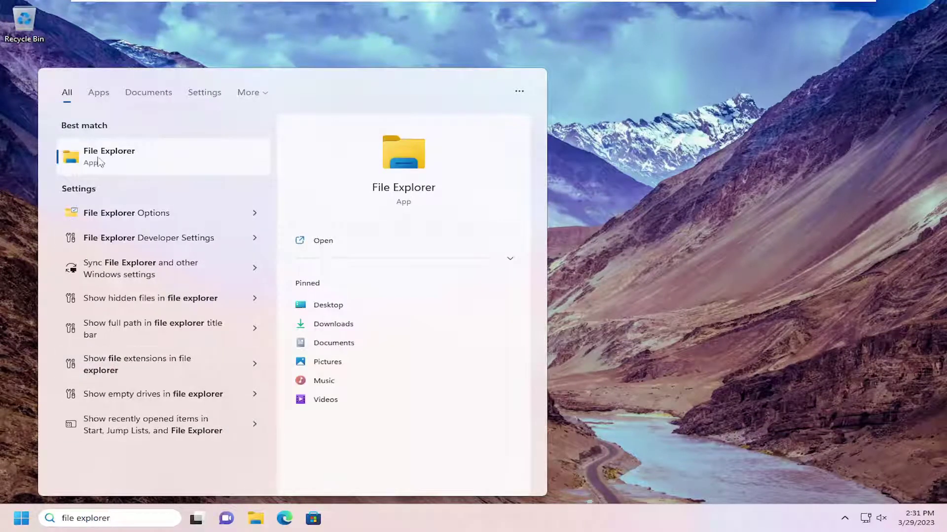
left_click(100, 162)
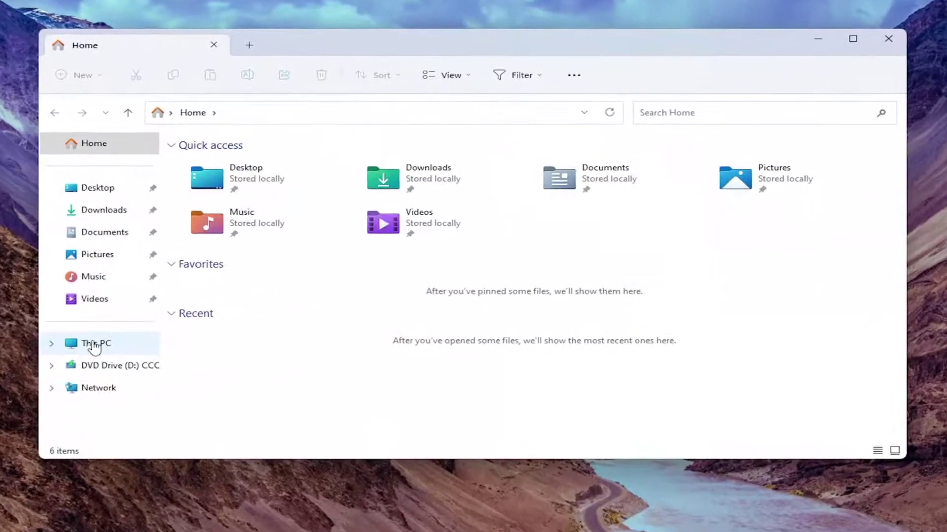
From This PC, open Local Disk (C:) Properties and edit its Security permissions.
left_click(93, 348)
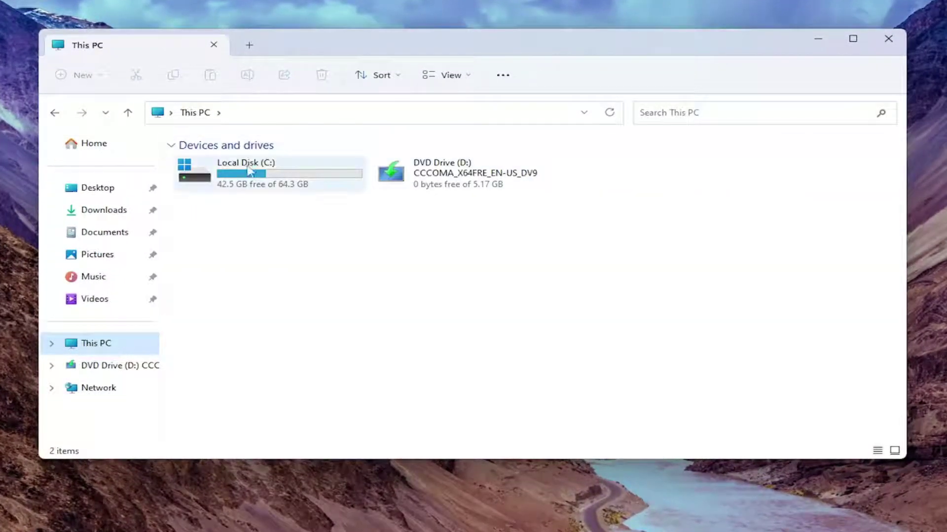
mouse_move(240, 189)
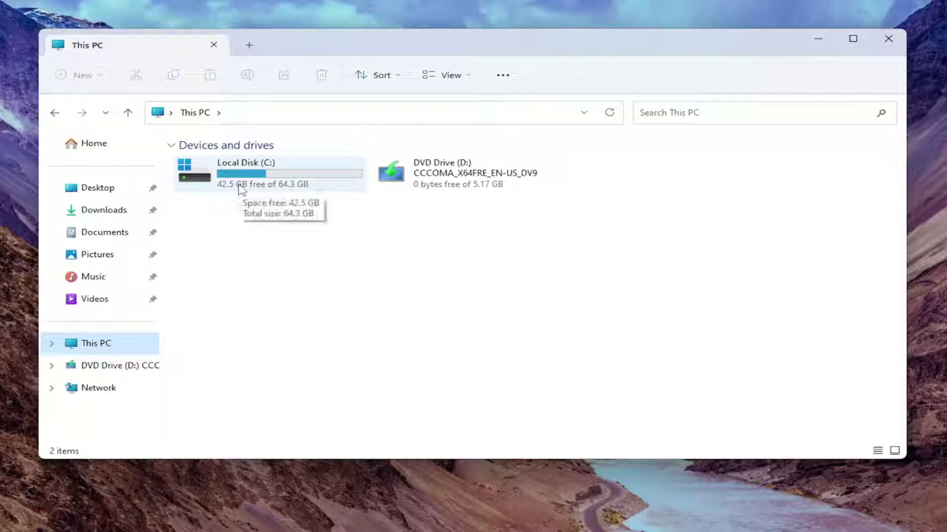
right_click(267, 179)
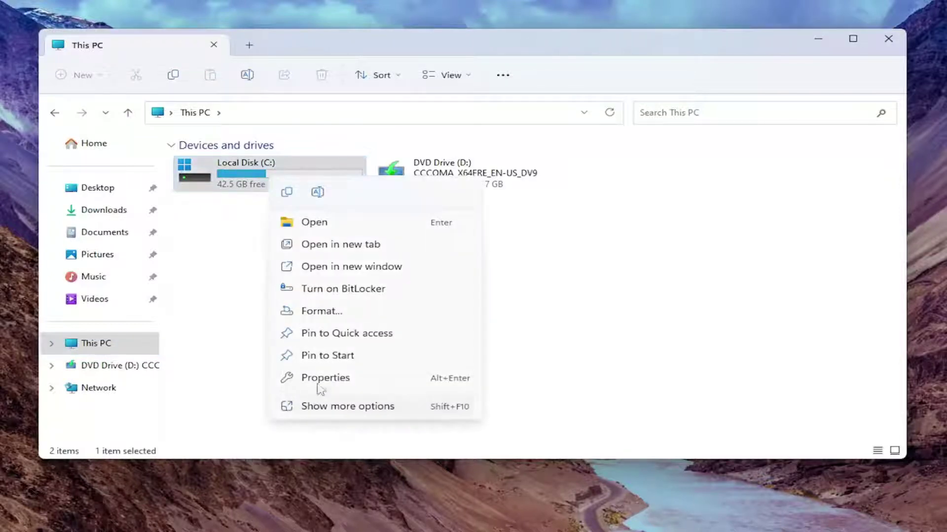
left_click(318, 379)
left_click_drag(393, 185, 392, 119)
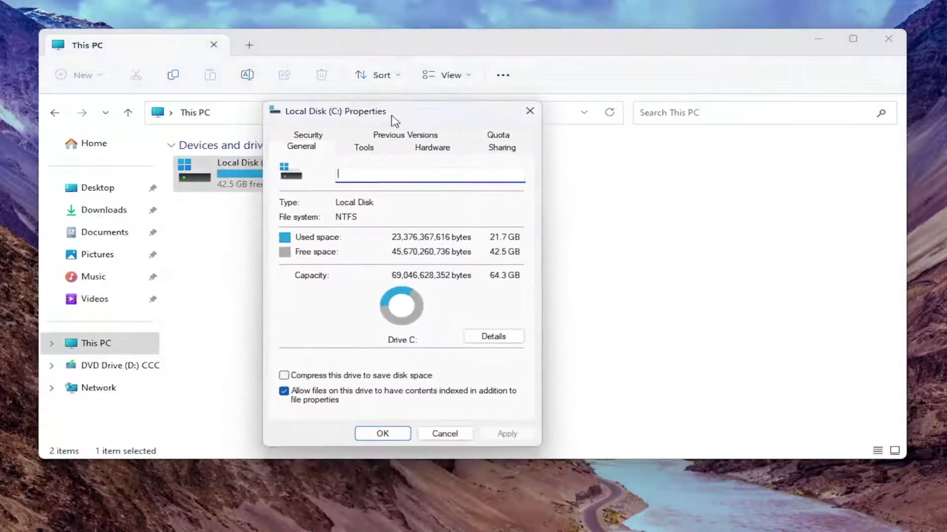
left_click(300, 136)
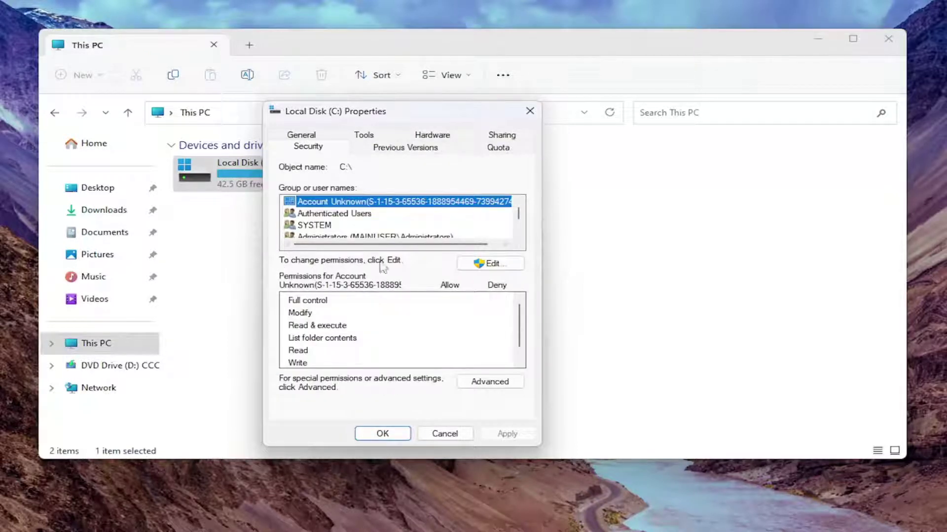
left_click(493, 265)
left_click_drag(435, 178, 409, 112)
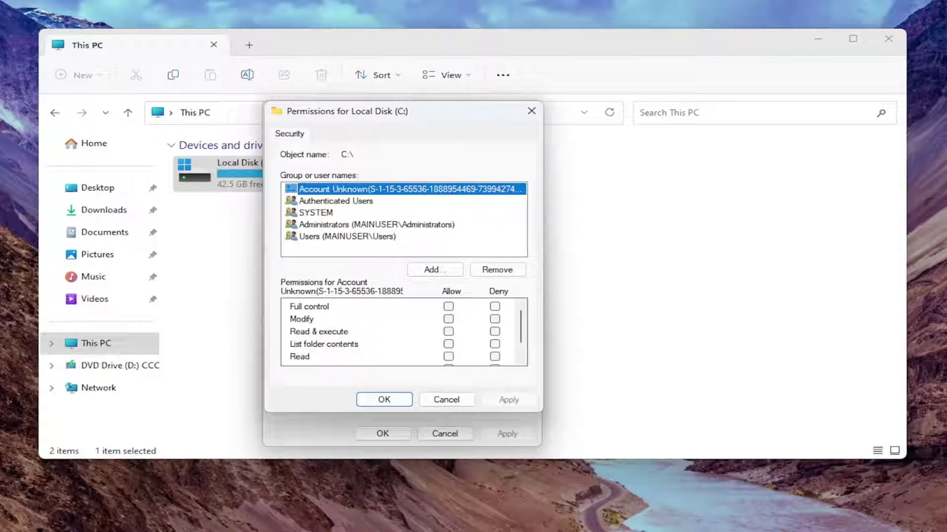
Try adding user 'mdtech' to the C: permissions and dismiss the Name Not Found warning.
left_click(433, 271)
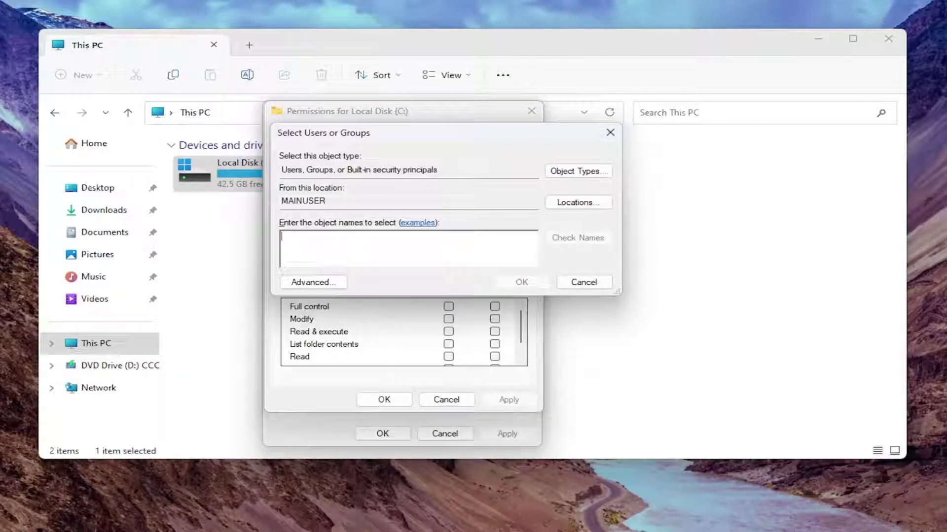
type("ad")
key("BackSpace")
key("BackSpace")
type("ad")
type("mdtech")
left_click(574, 246)
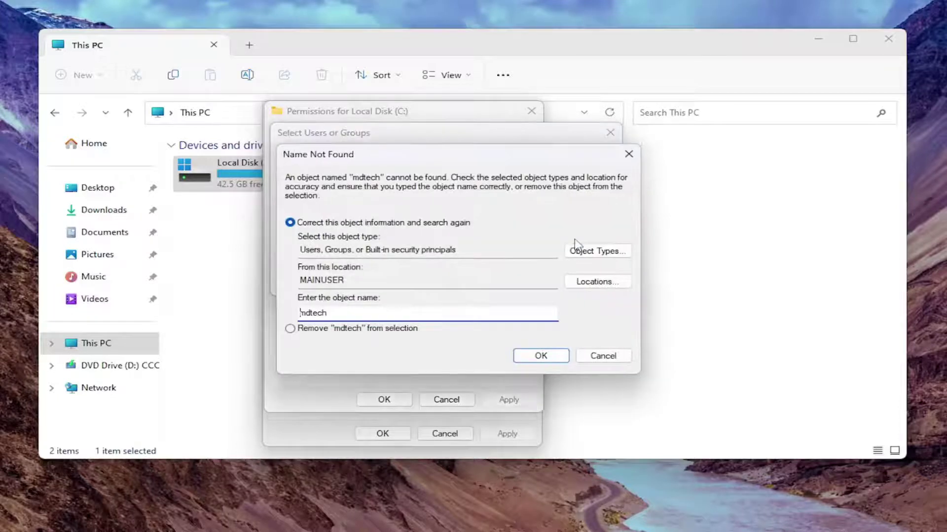
left_click(628, 154)
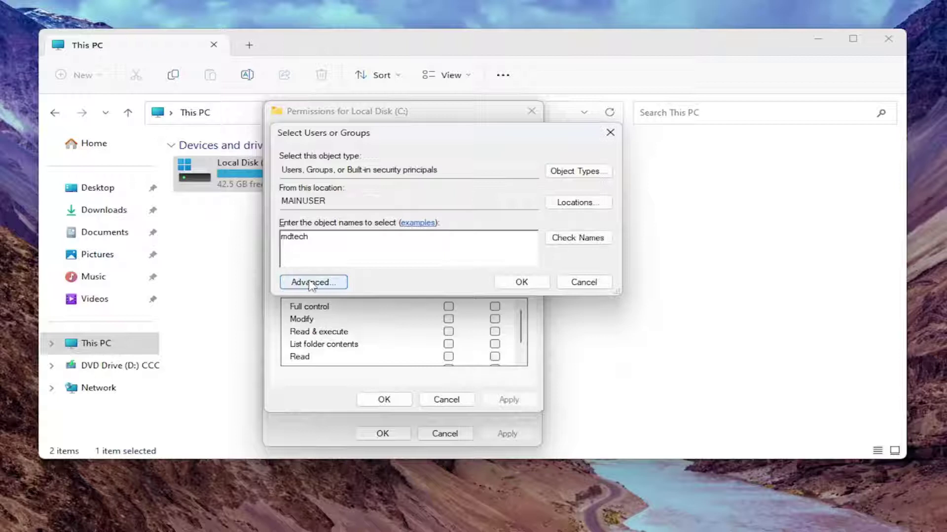
Find and pick the Guest account through the advanced user search.
left_click(311, 282)
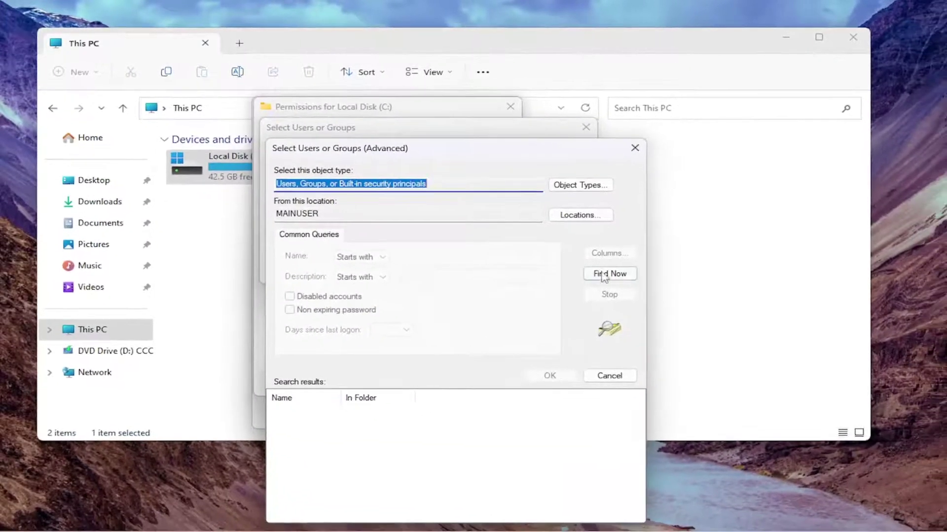
left_click(604, 275)
scroll(338, 442, "down", 3)
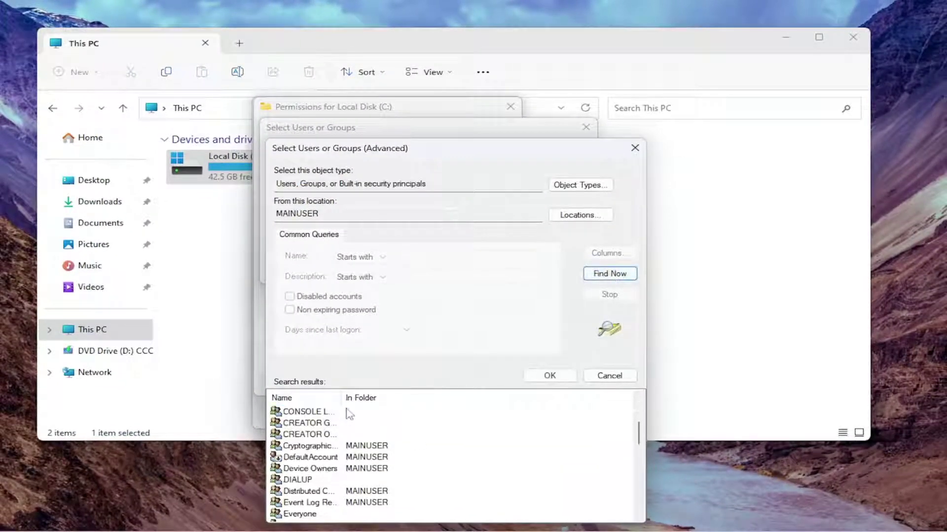
scroll(324, 458, "down", 5)
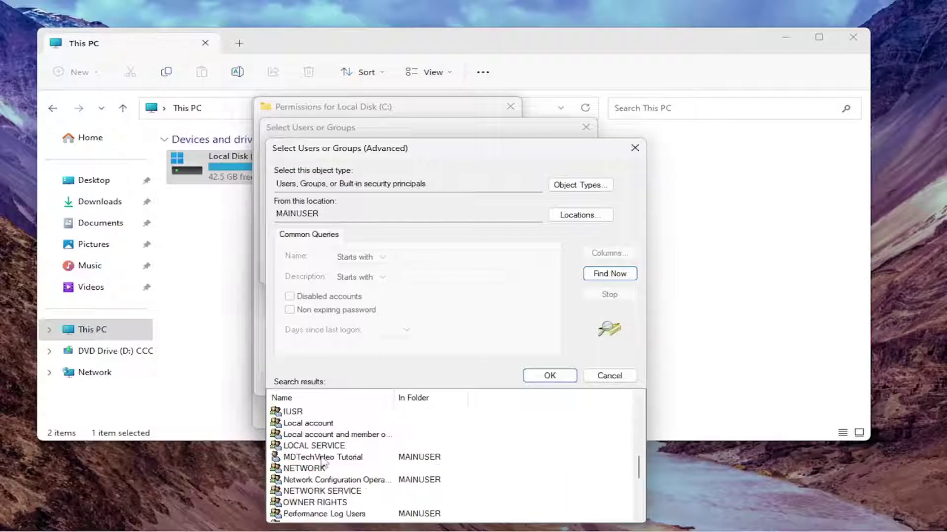
scroll(294, 464, "up", 1)
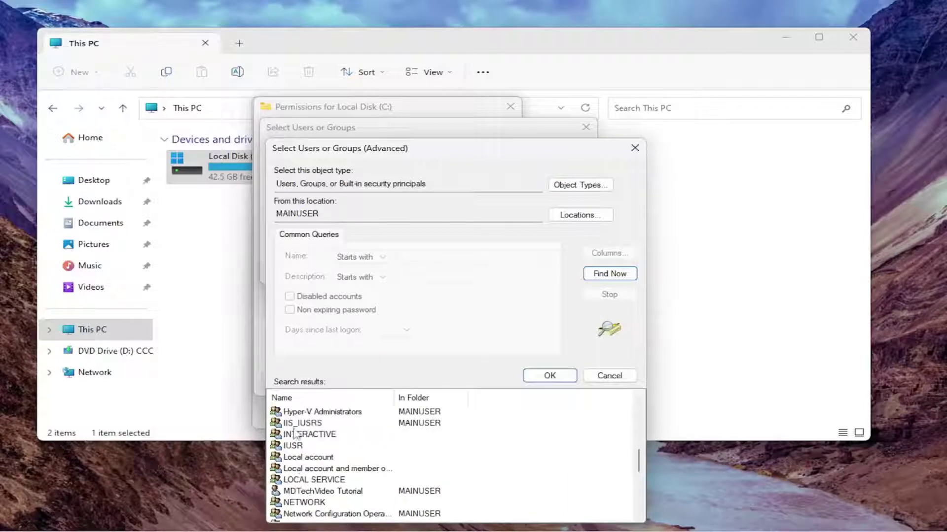
scroll(298, 433, "up", 2)
scroll(308, 459, "up", 2)
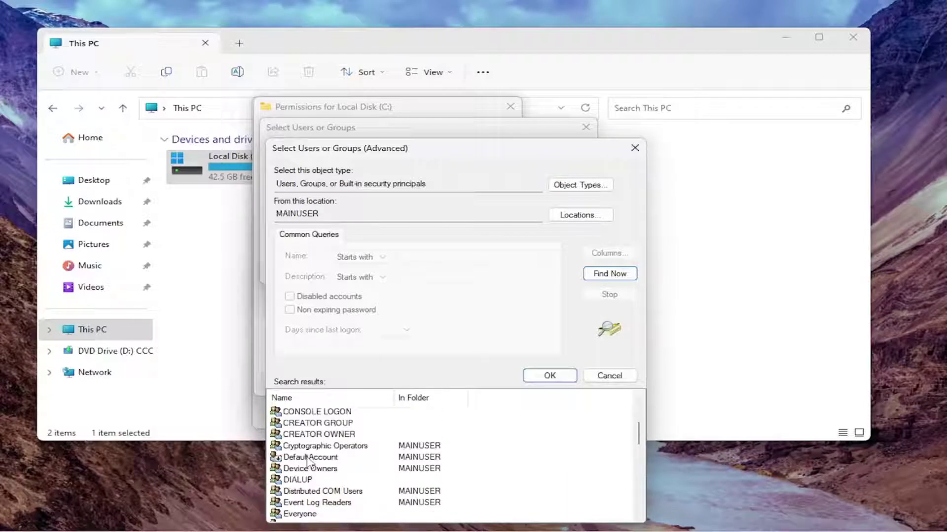
scroll(310, 463, "up", 3)
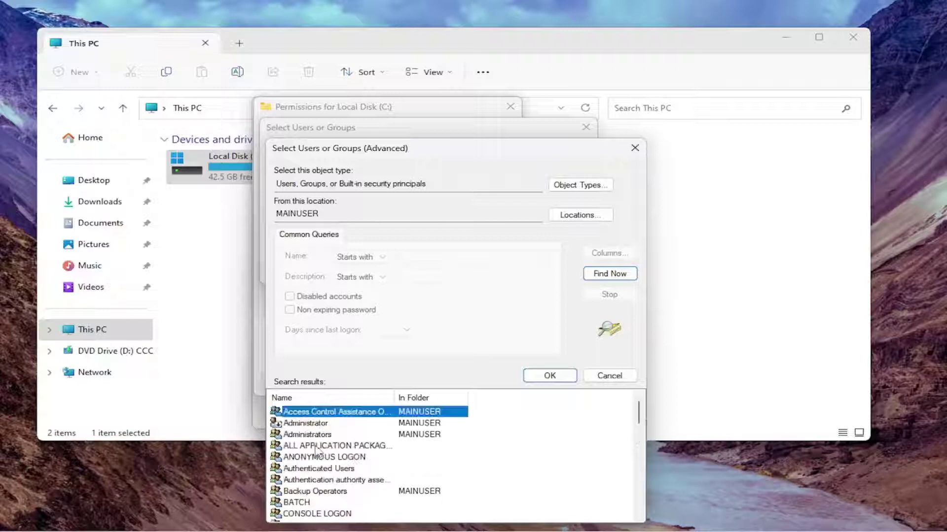
left_click(305, 424)
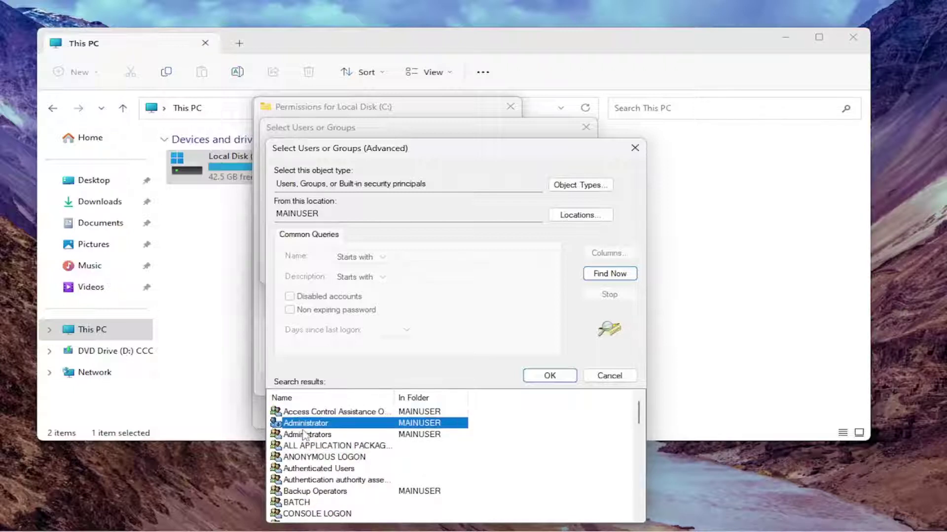
left_click(303, 436)
scroll(303, 448, "down", 2)
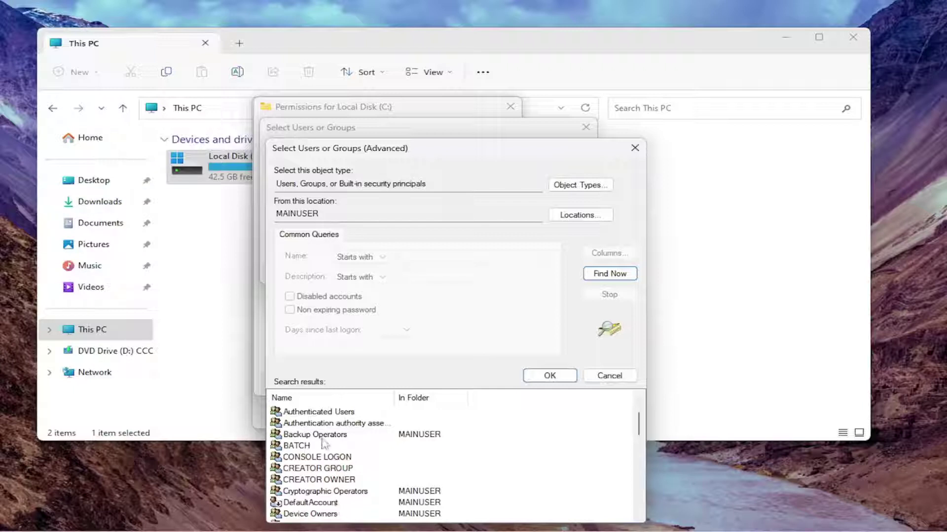
scroll(326, 443, "down", 1)
scroll(326, 448, "down", 1)
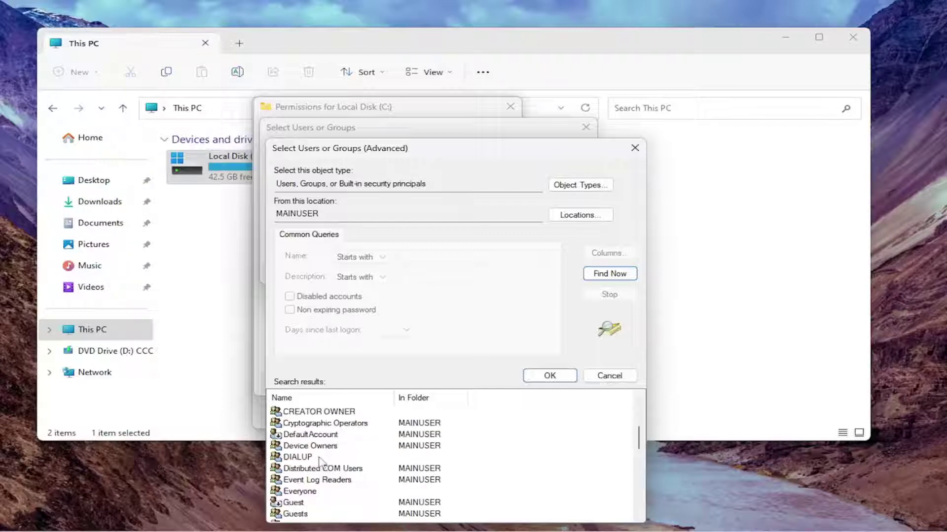
left_click(302, 504)
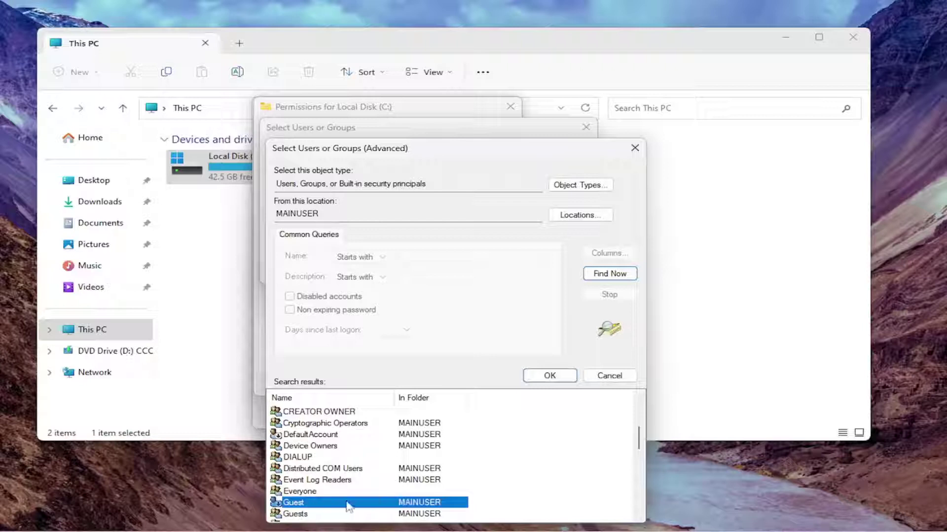
left_click(548, 376)
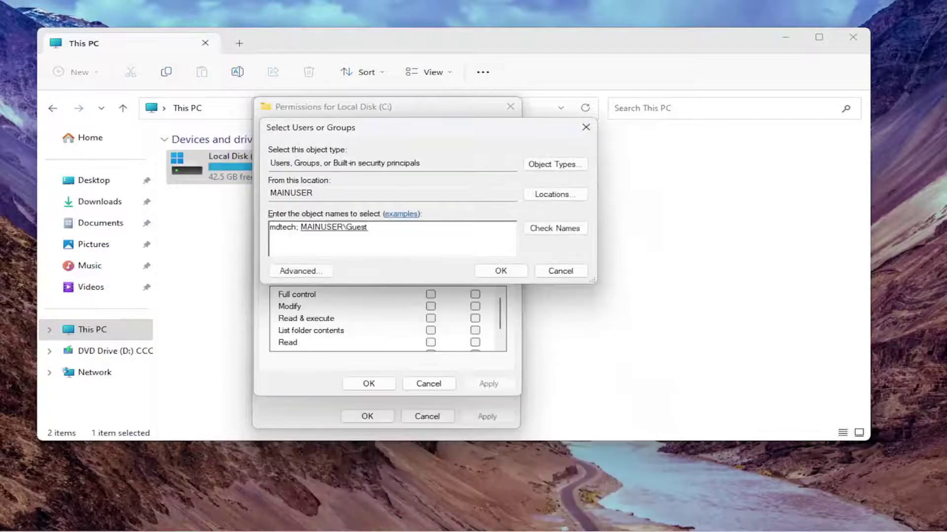
Remove the extra 'mdtech;' entry, leaving MAINUSER\Guest, and confirm the addition.
left_click(299, 226)
key("BackSpace")
key("BackSpace")
key("BackSpace")
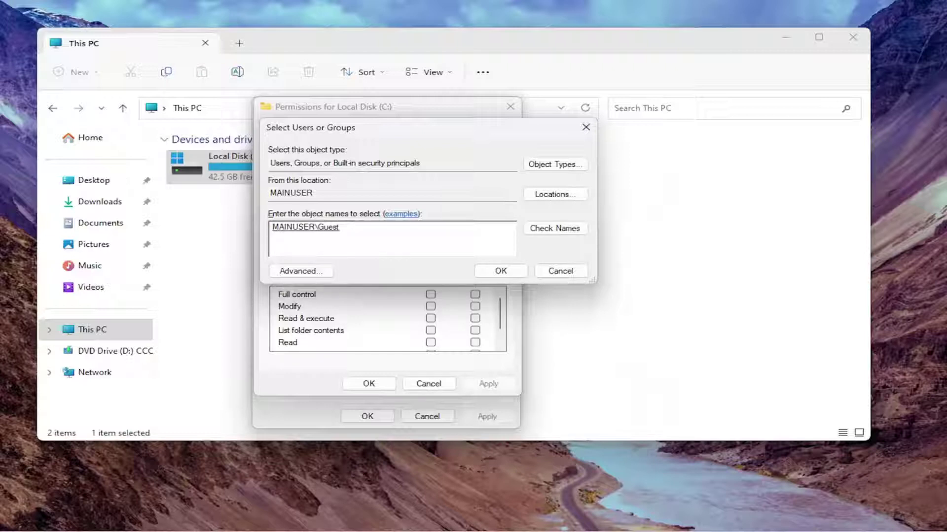
key("BackSpace")
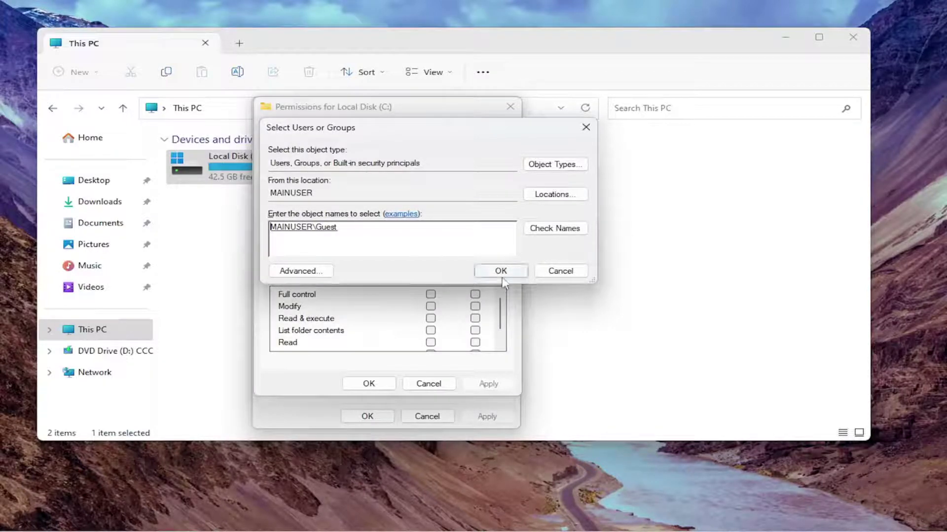
left_click(501, 270)
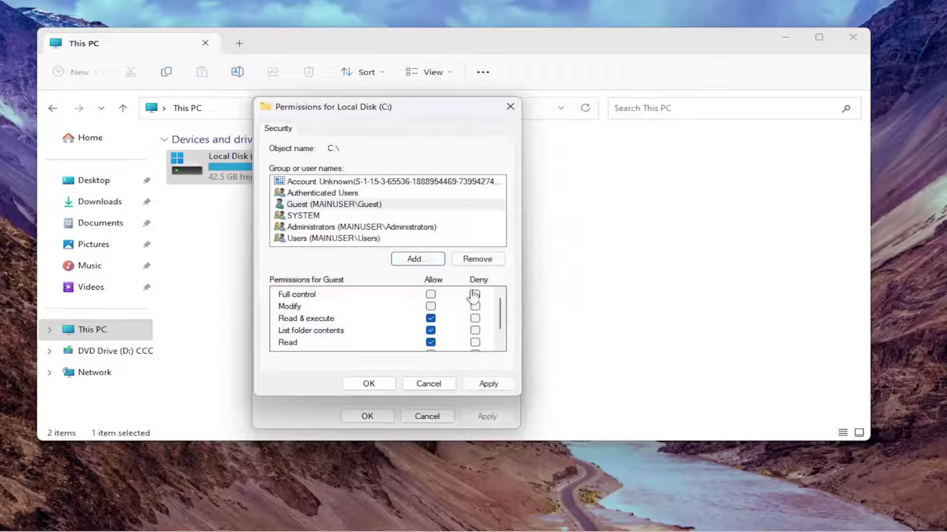
Tick Deny Full control for Guest so every Deny box is checked.
left_click(475, 295)
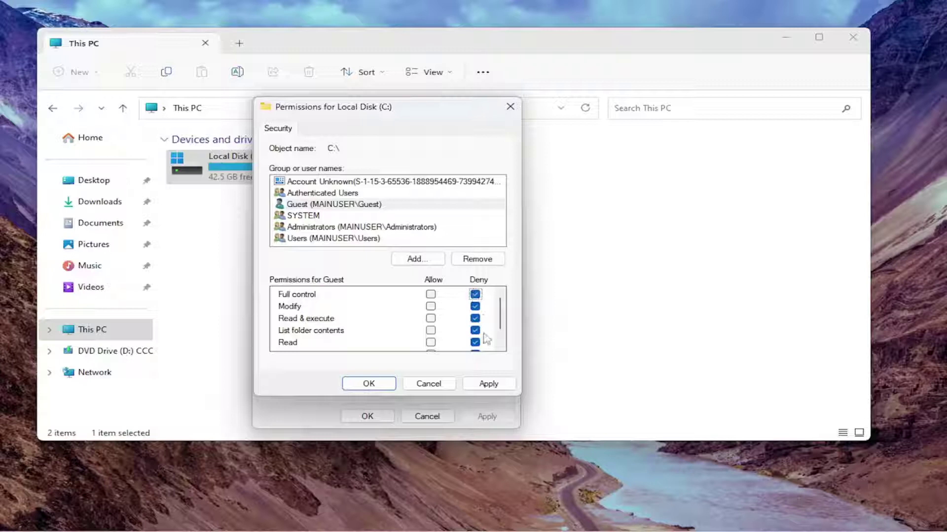
scroll(488, 346, "down", 1)
scroll(466, 333, "up", 1)
scroll(437, 326, "down", 1)
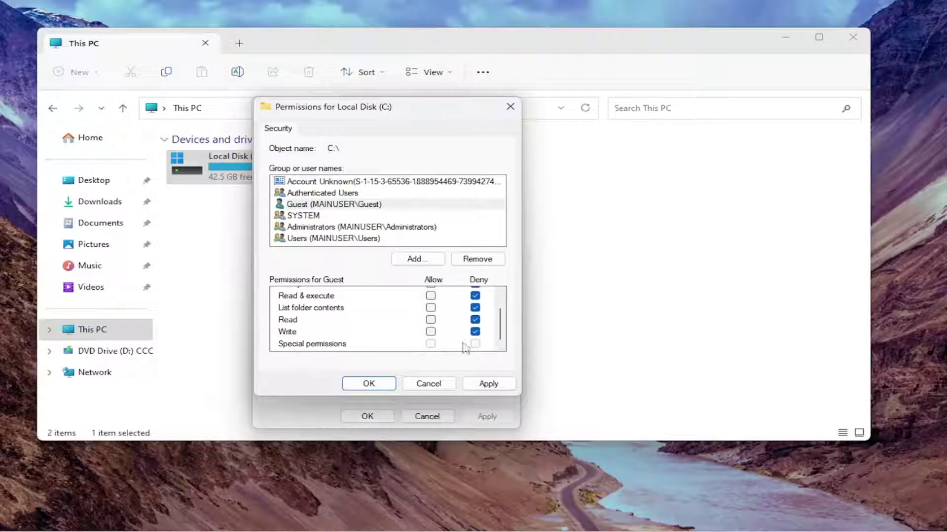
scroll(481, 344, "up", 1)
scroll(403, 350, "down", 1)
scroll(481, 347, "up", 1)
scroll(481, 348, "down", 1)
Apply Guest's deny settings and accept the deny-entry warning, shifting the next warning around.
left_click(481, 389)
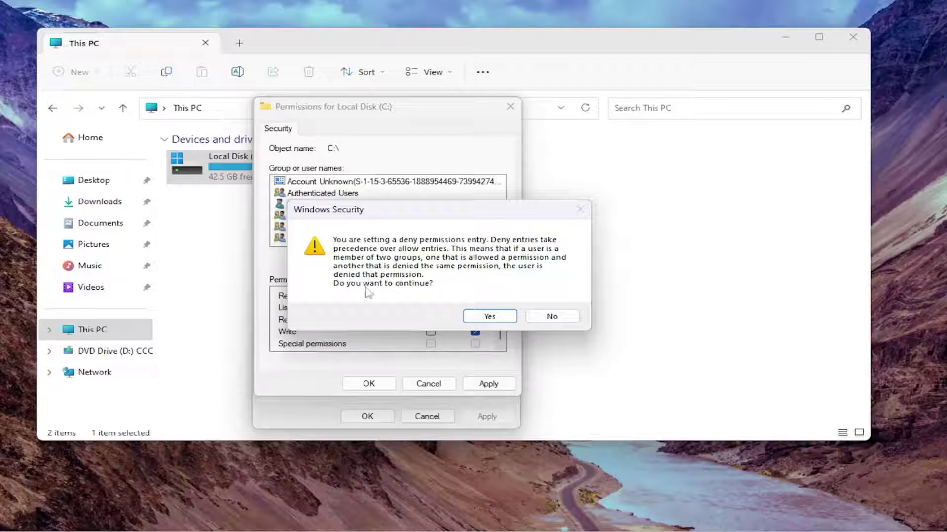
left_click(492, 318)
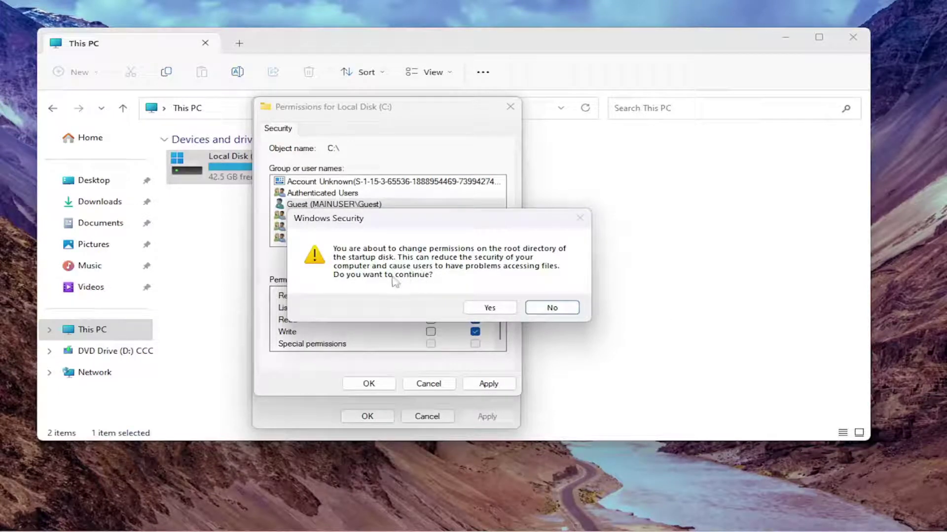
left_click_drag(390, 226, 492, 270)
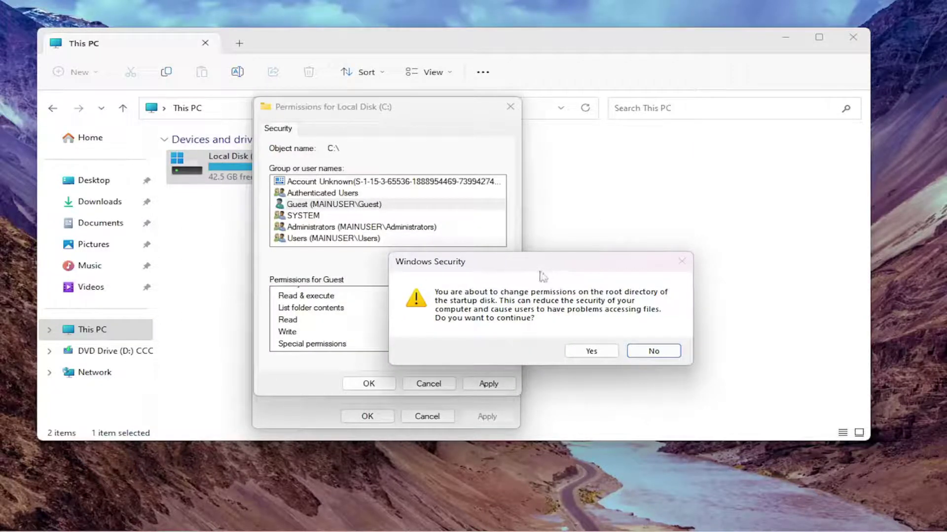
left_click_drag(530, 267, 391, 201)
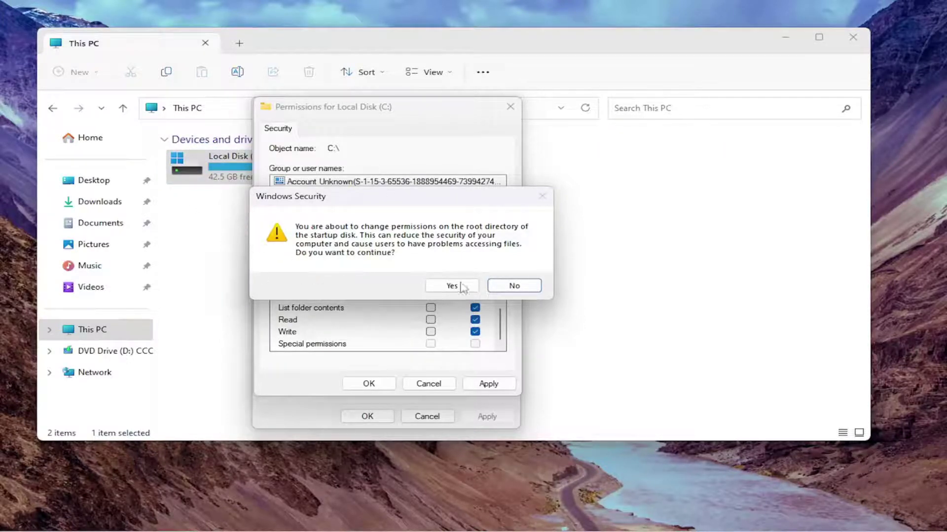
left_click_drag(362, 209, 365, 234)
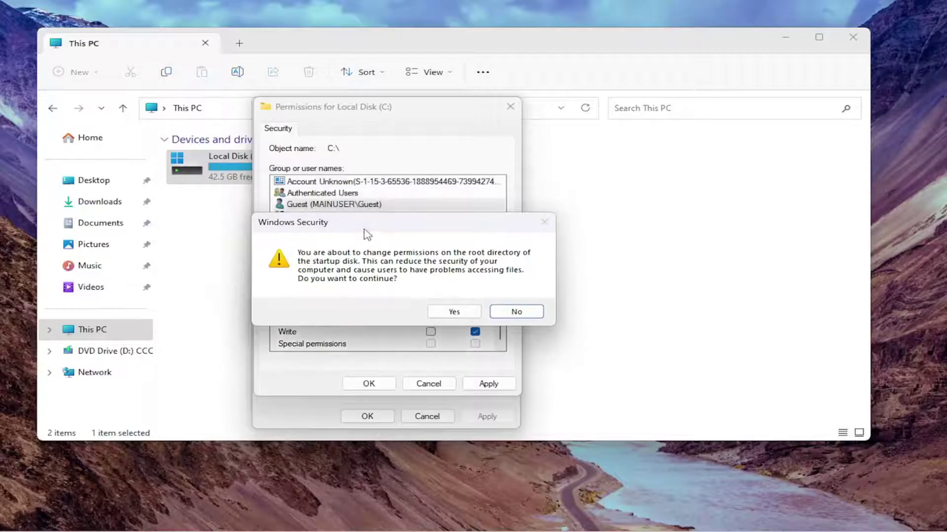
left_click_drag(333, 224, 323, 182)
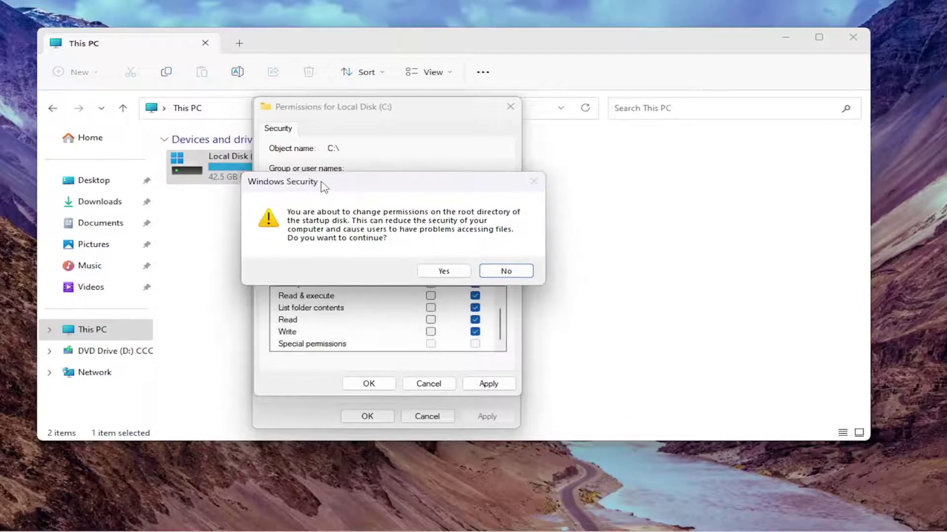
Confirm the startup-disk root warning and skip the in-use file errors.
left_click(444, 271)
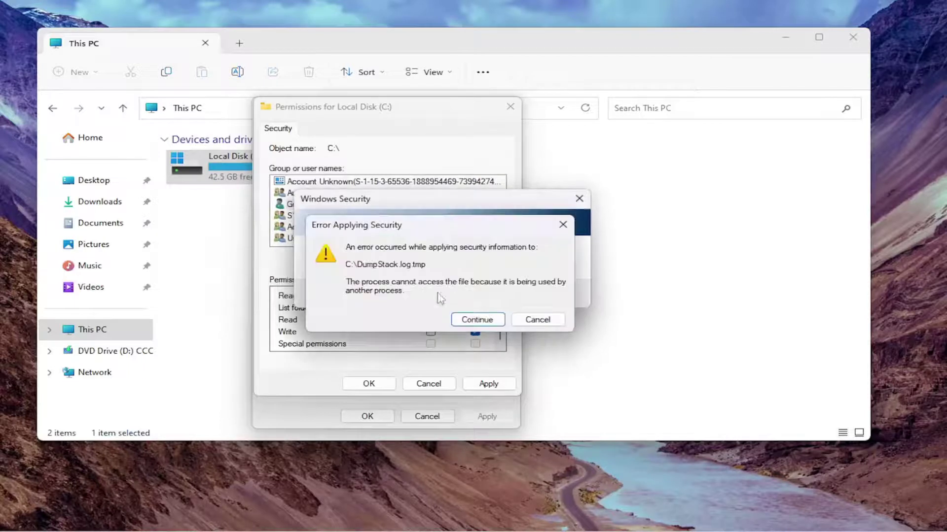
left_click(477, 320)
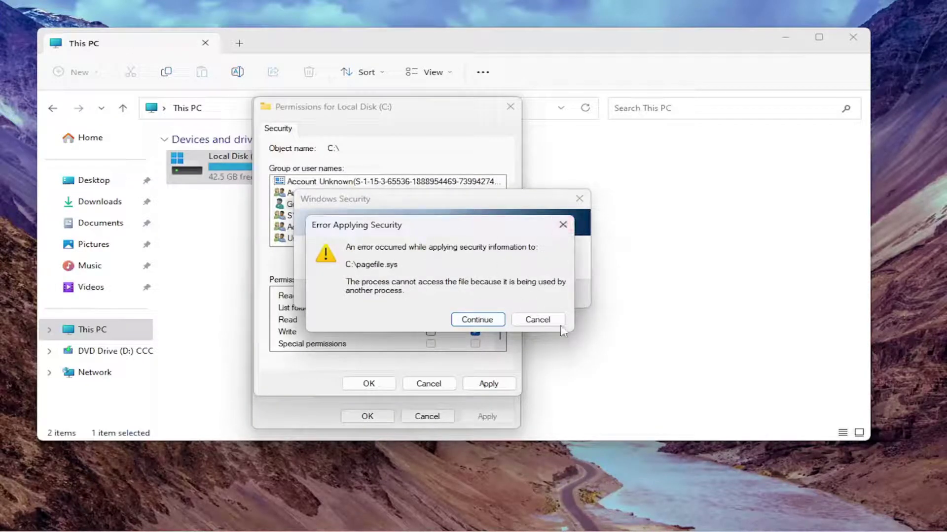
left_click(494, 319)
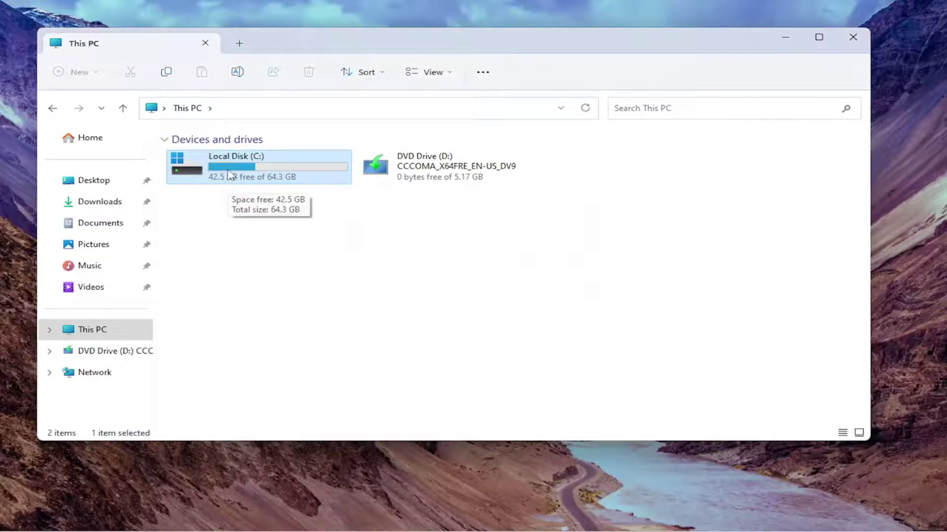
Reopen the Local Disk (C:) permissions and allow Guest Full control.
right_click(229, 168)
left_click(286, 366)
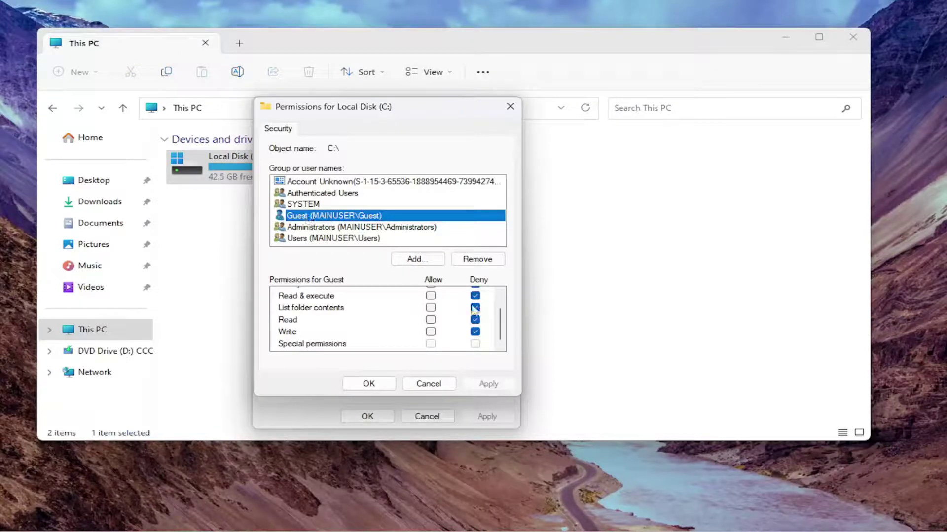
scroll(475, 310, "up", 2)
left_click(431, 294)
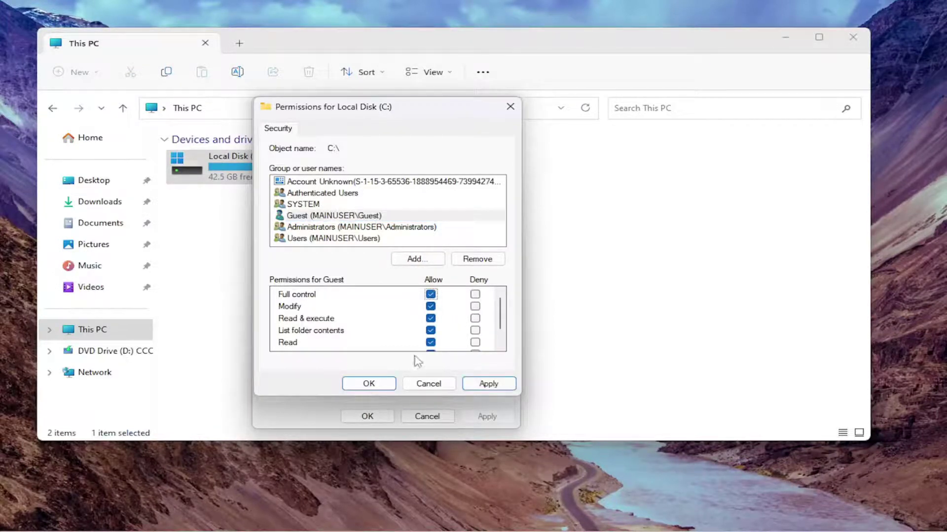
Apply Full control, skip the access errors, and close the permissions and properties windows.
left_click(488, 384)
left_click(490, 310)
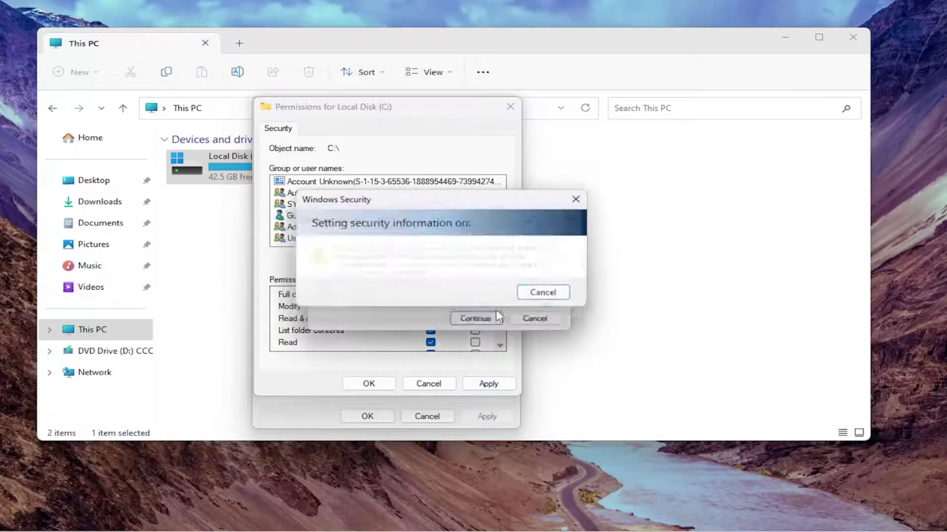
left_click(477, 319)
left_click(477, 320)
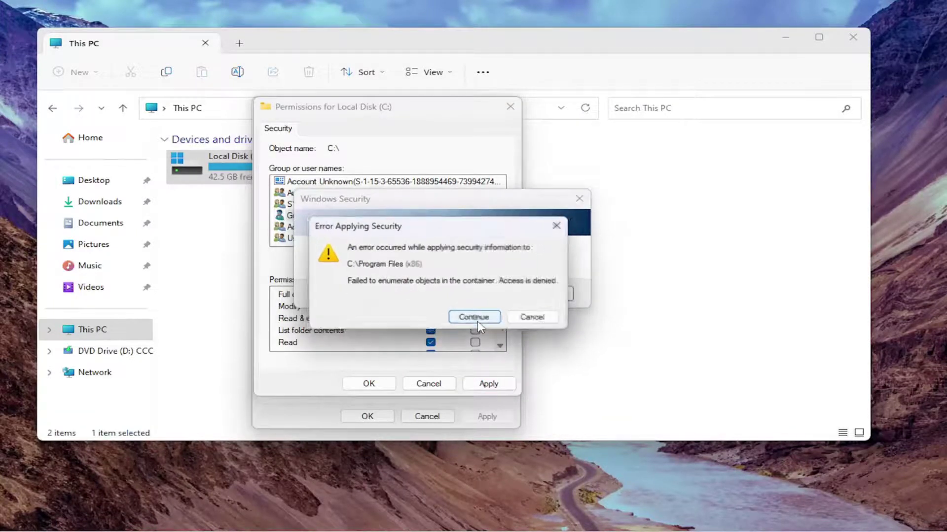
left_click(477, 318)
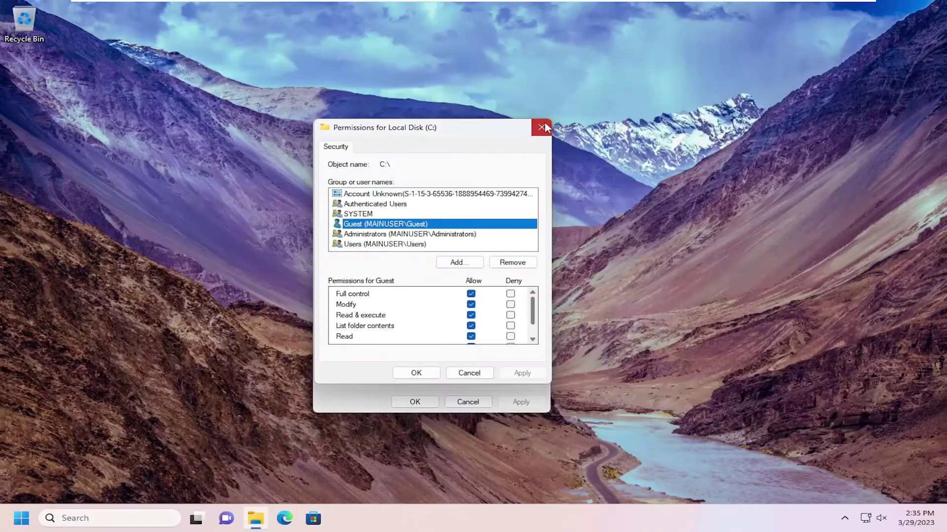
left_click(546, 127)
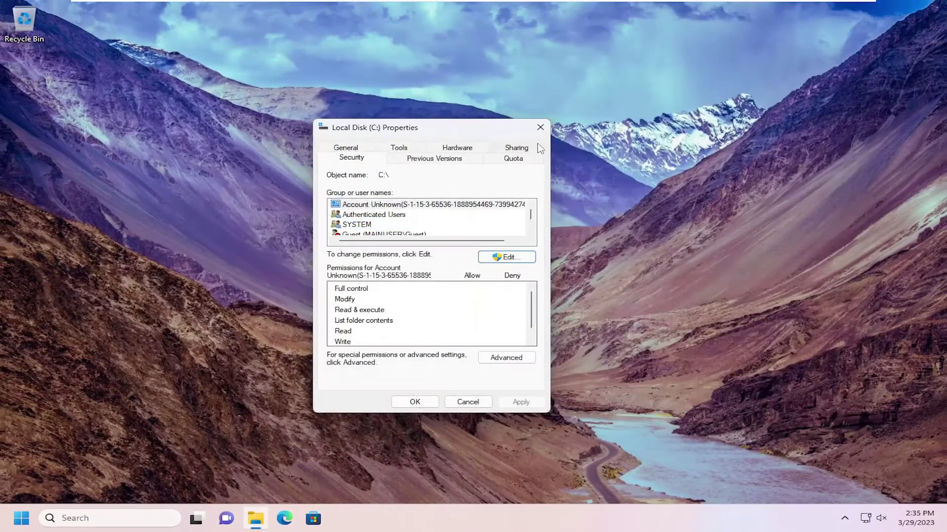
key("Escape")
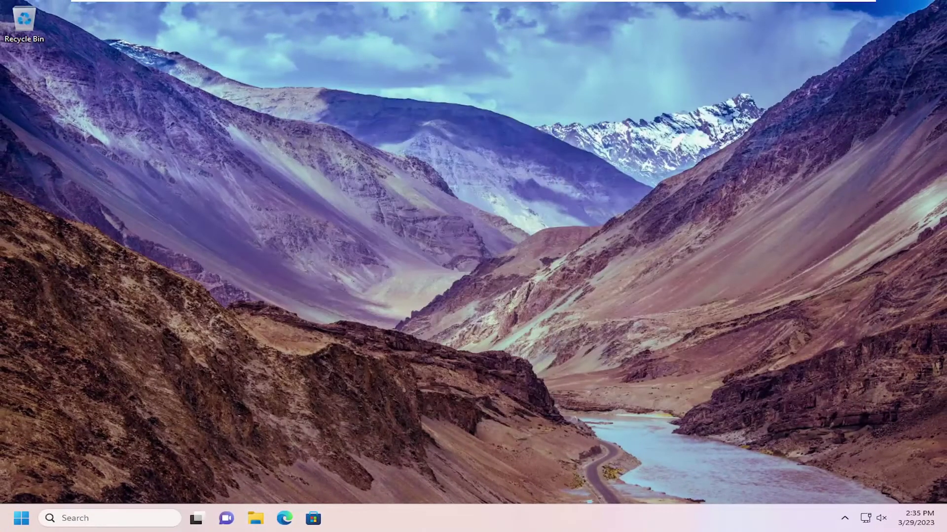